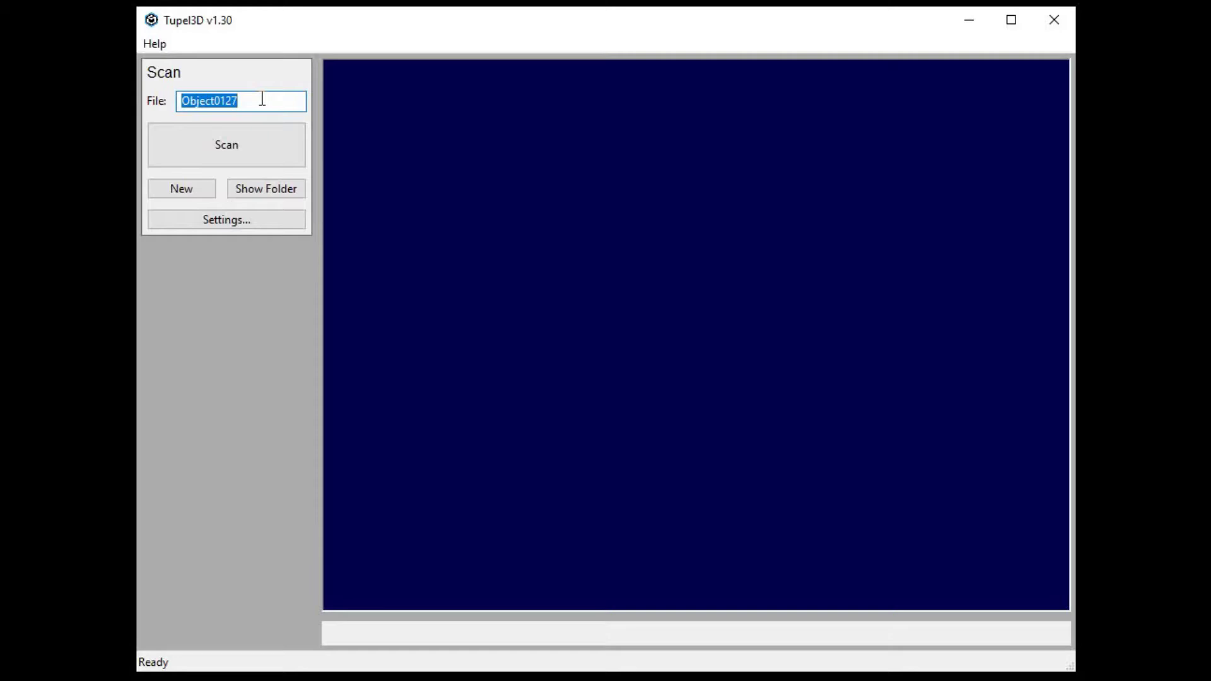
# - Name the scan file Ring and choose the Small scan size with super resolution
pyautogui.write('Ring')
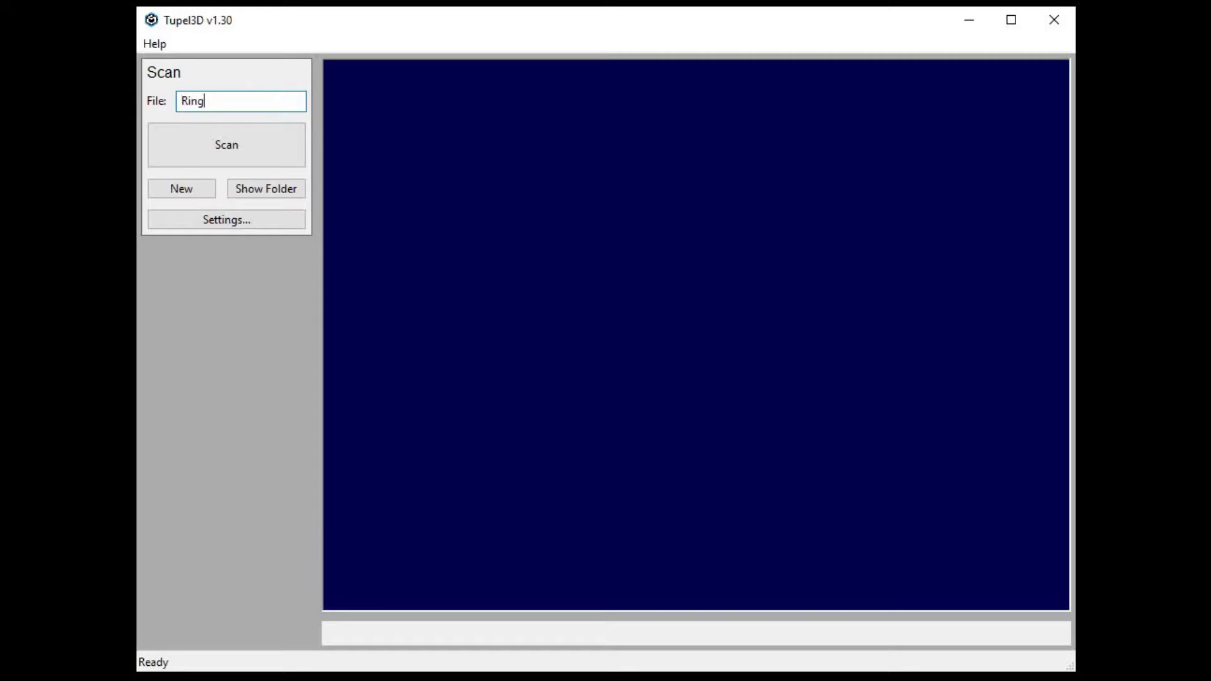
pyautogui.click(255, 221)
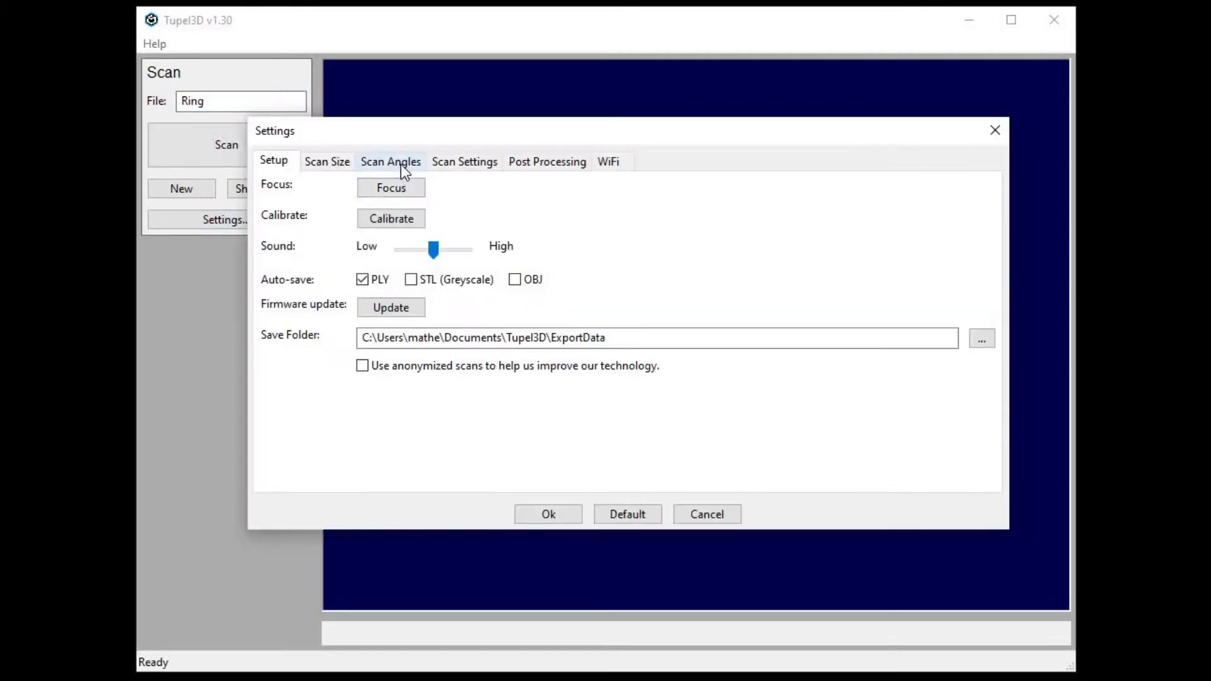
pyautogui.click(350, 162)
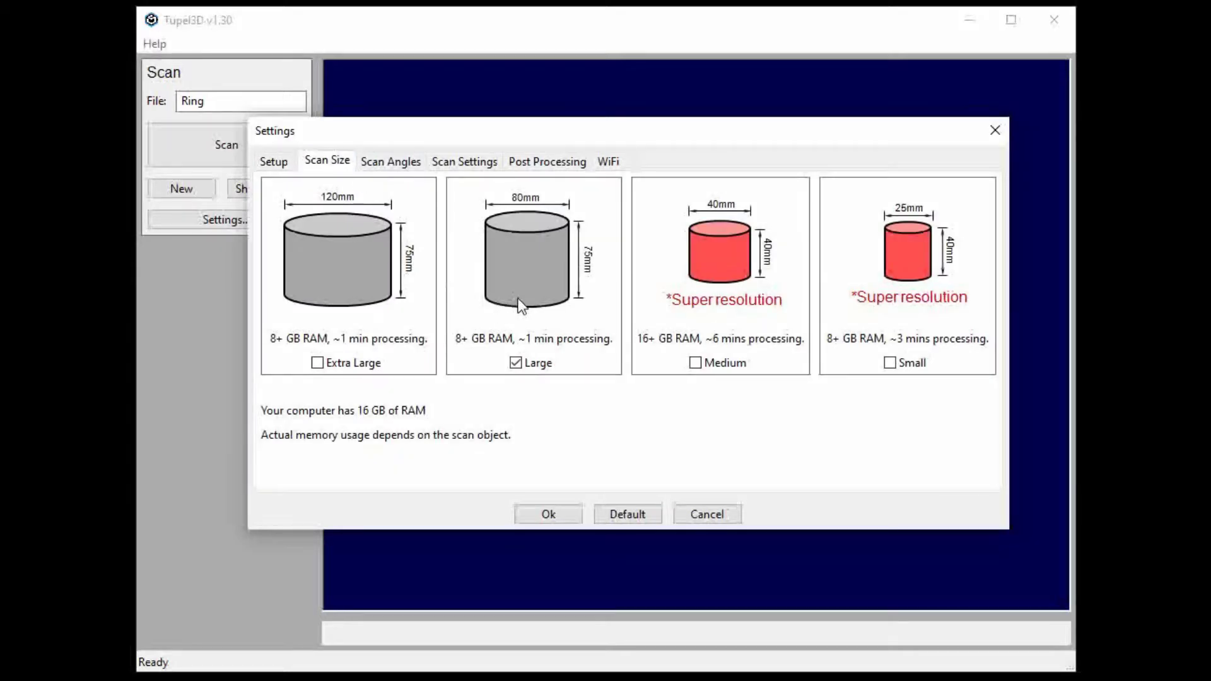
pyautogui.click(891, 364)
# - Set the scan angle preset to Dense, then accept the settings after reviewing the scan tuning and post-processing options
pyautogui.click(392, 161)
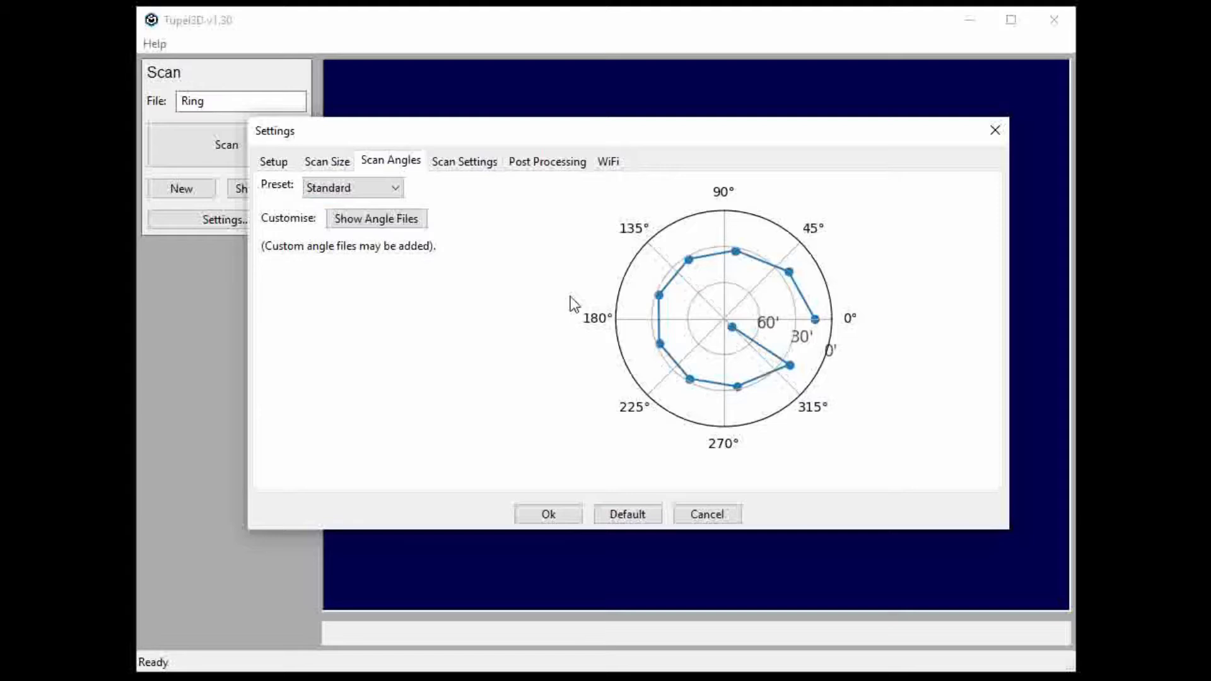
pyautogui.click(395, 188)
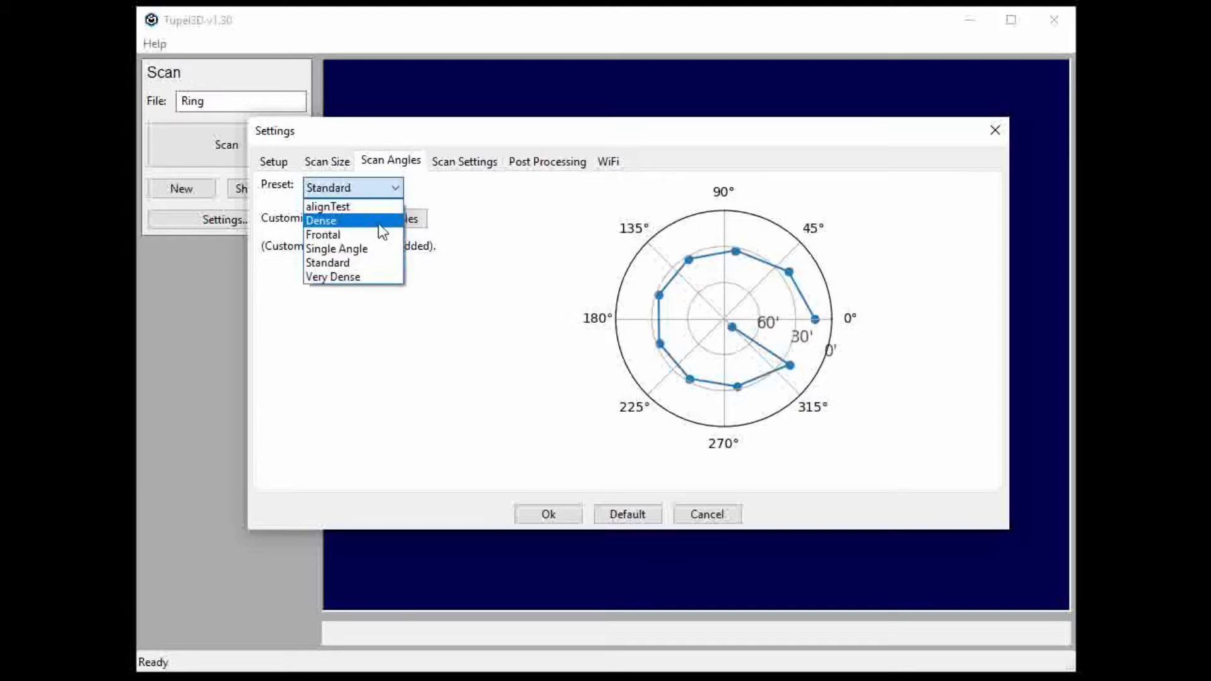
pyautogui.click(382, 231)
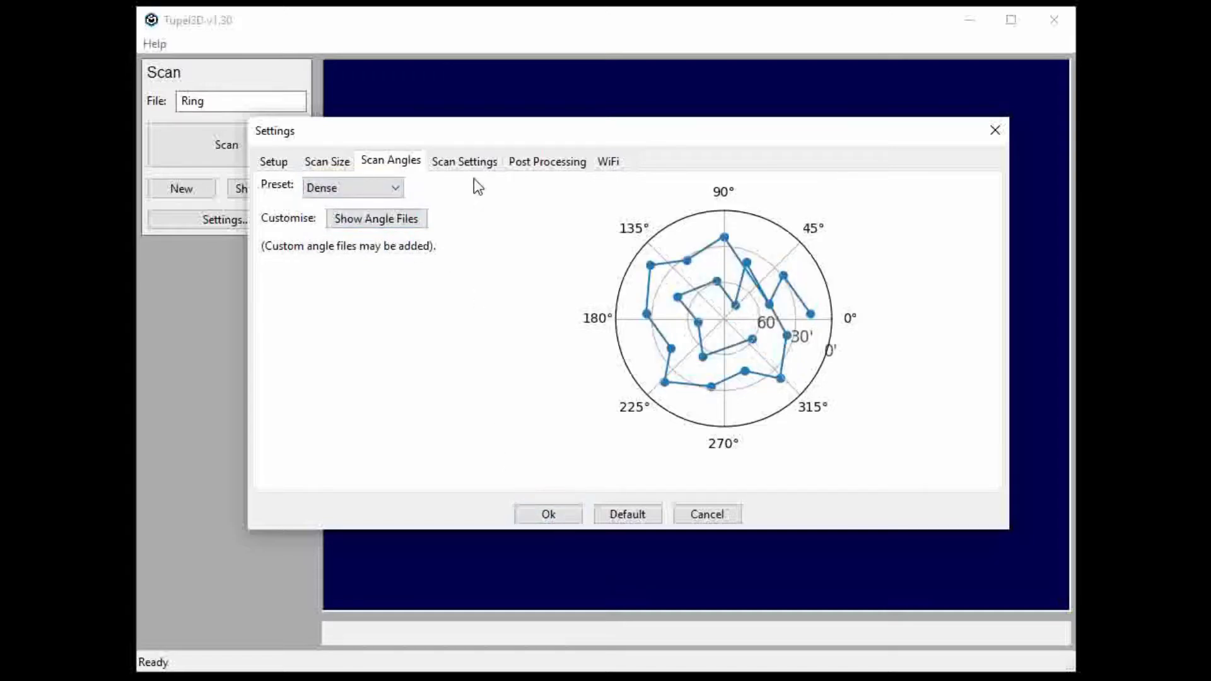
pyautogui.click(472, 163)
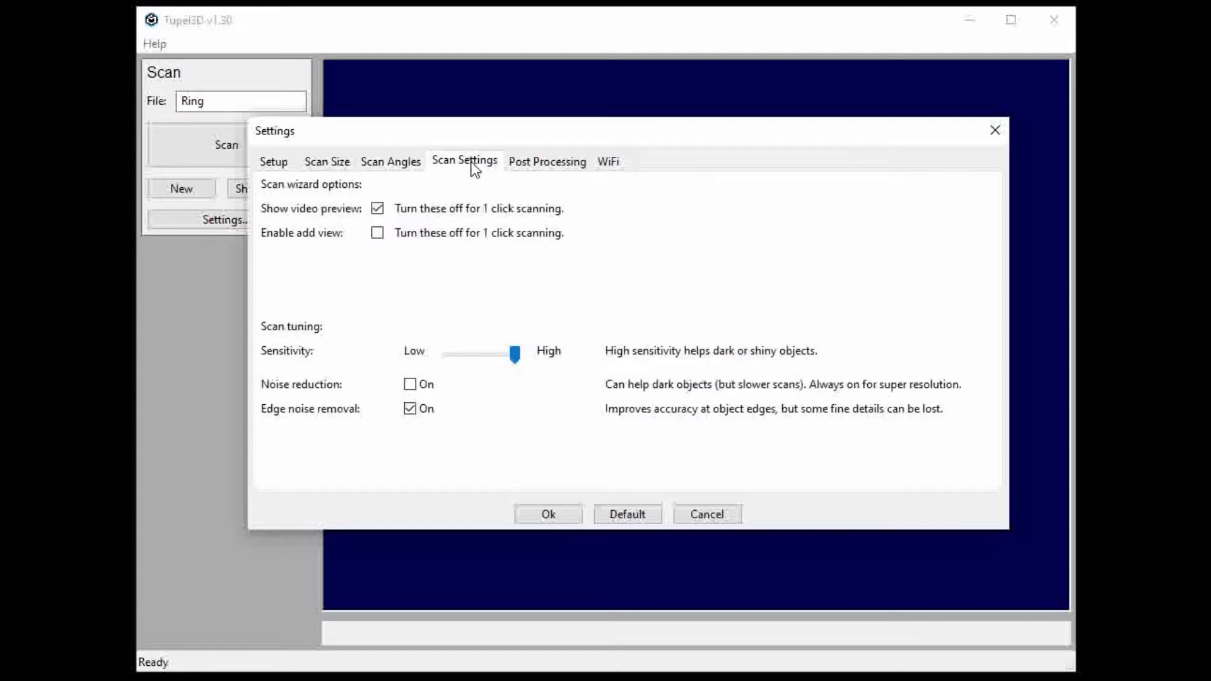
pyautogui.click(532, 165)
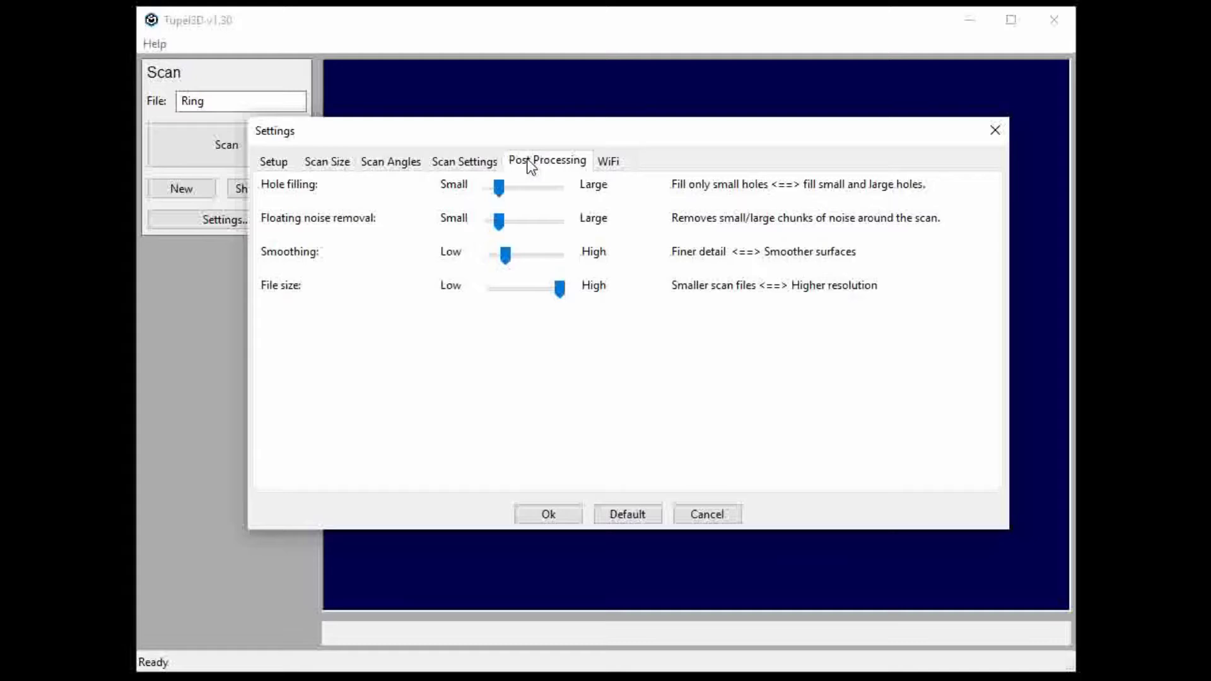
pyautogui.click(559, 517)
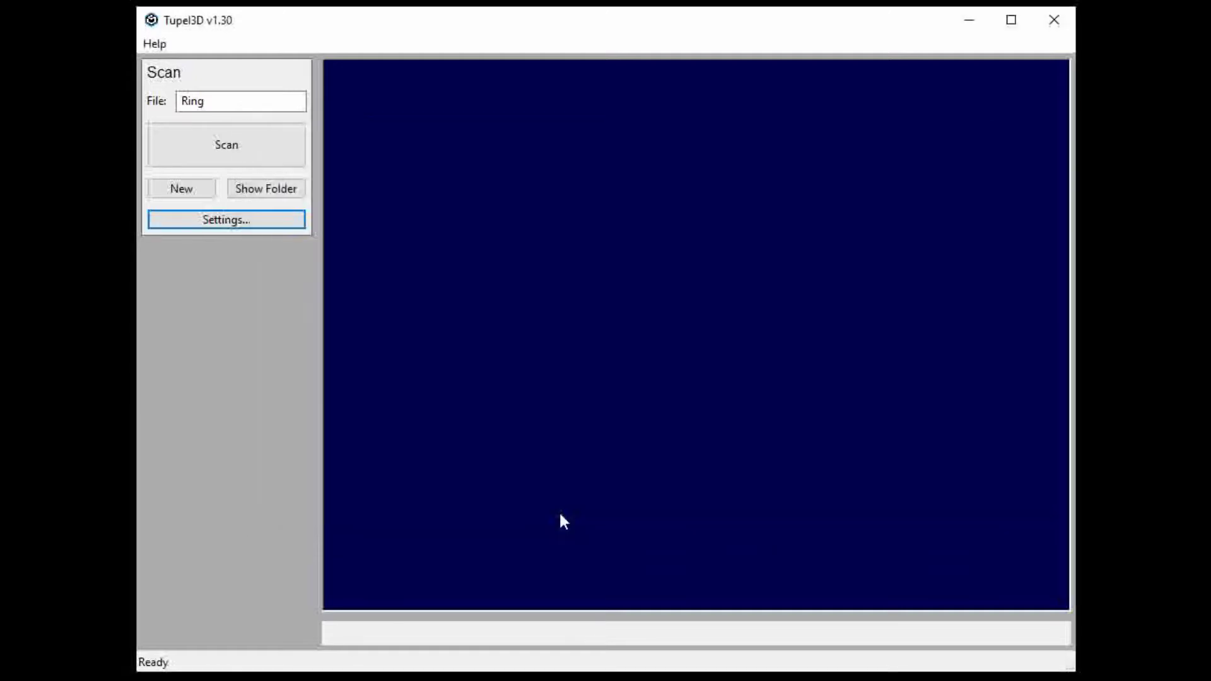
# - Scan the ring using a manual exposure of 0.020 seconds, set from the video preview
pyautogui.click(263, 144)
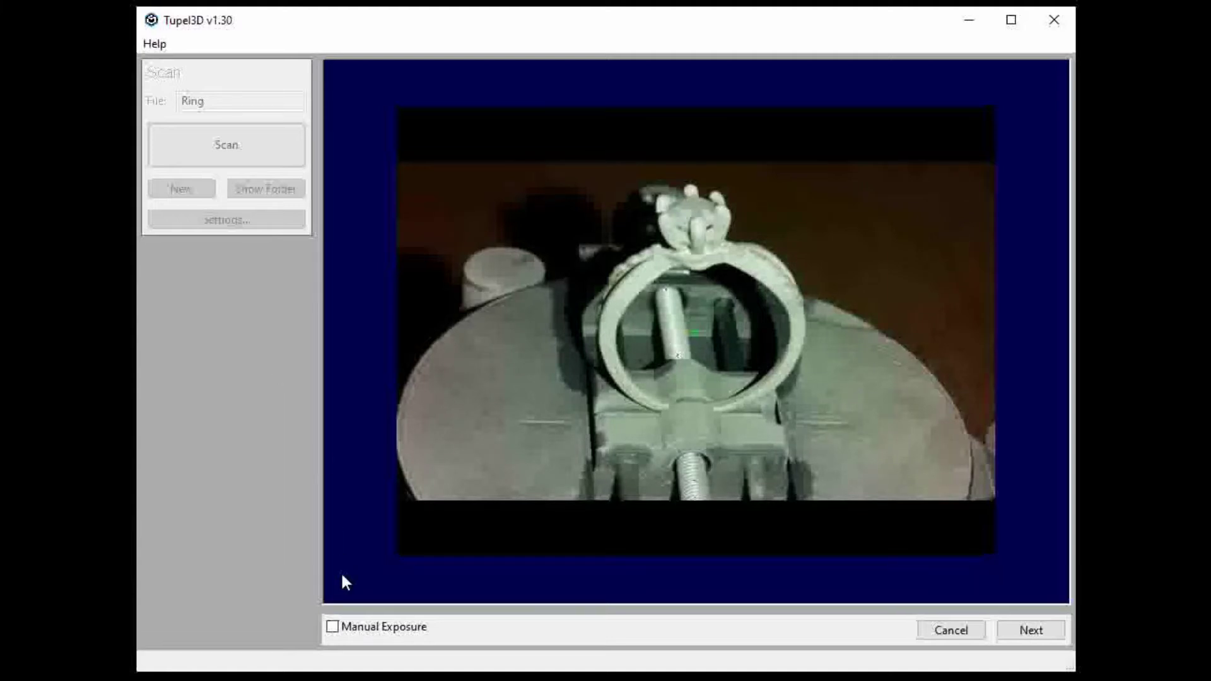
pyautogui.click(341, 628)
pyautogui.moveTo(461, 629); pyautogui.dragTo(477, 630)
pyautogui.moveTo(480, 632); pyautogui.dragTo(468, 630)
pyautogui.click(467, 631)
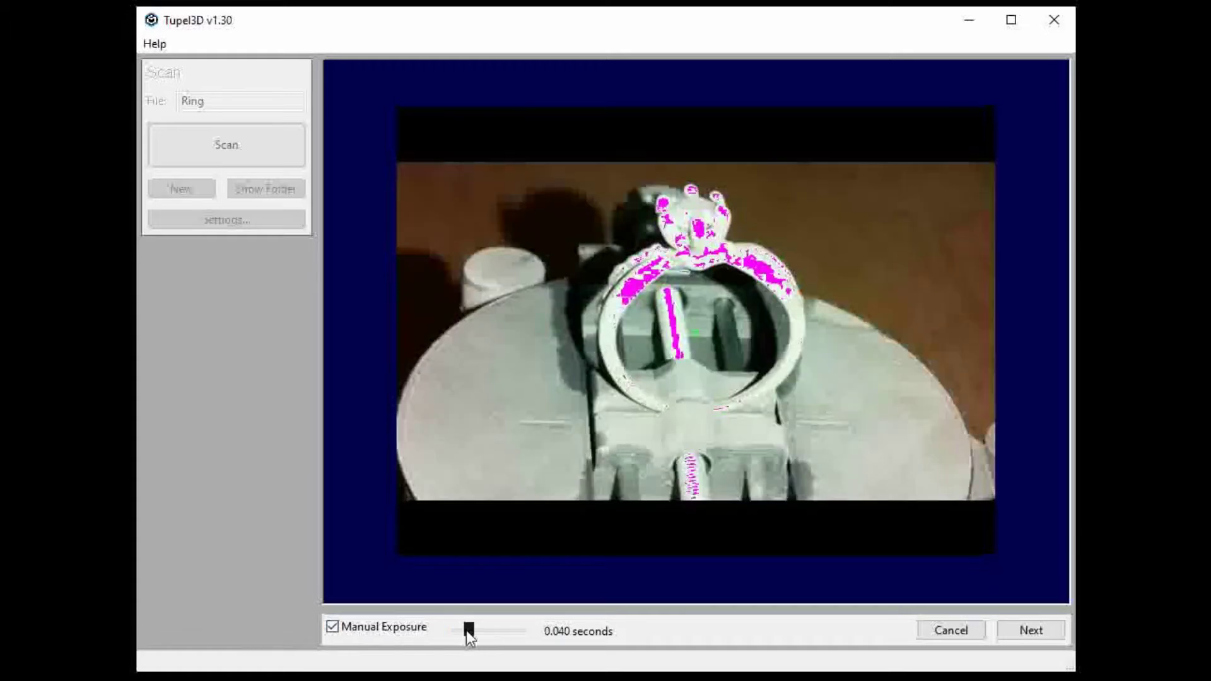
pyautogui.moveTo(467, 630); pyautogui.dragTo(463, 630)
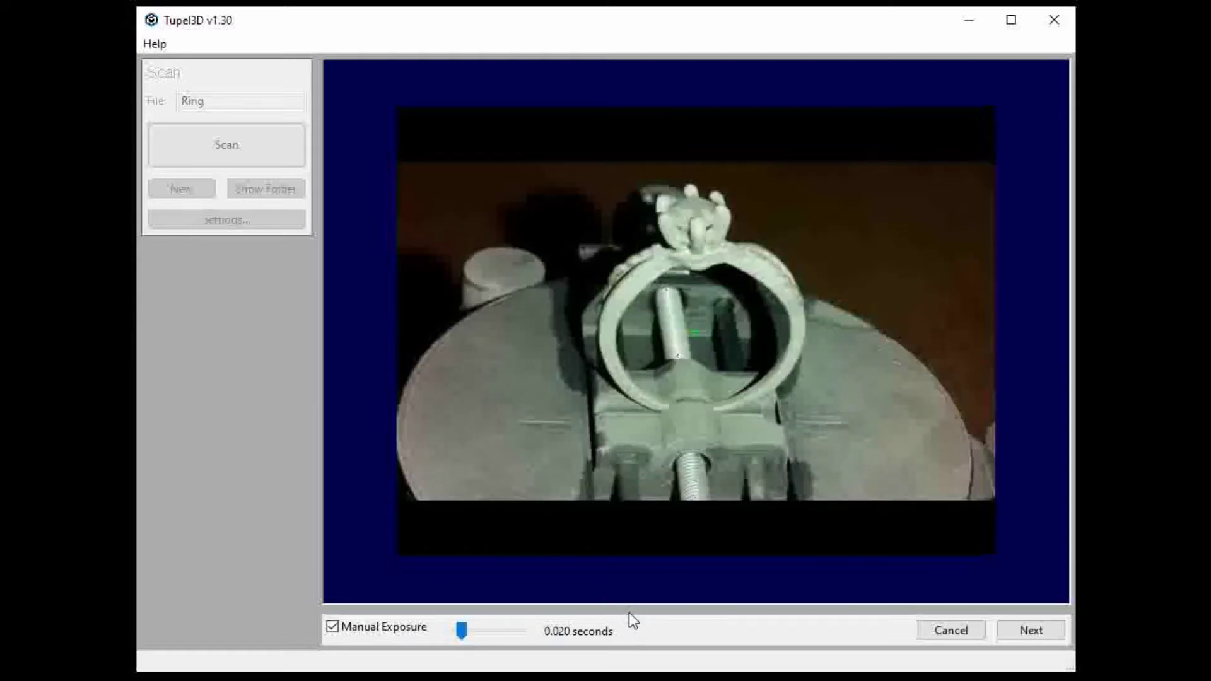
pyautogui.click(1031, 630)
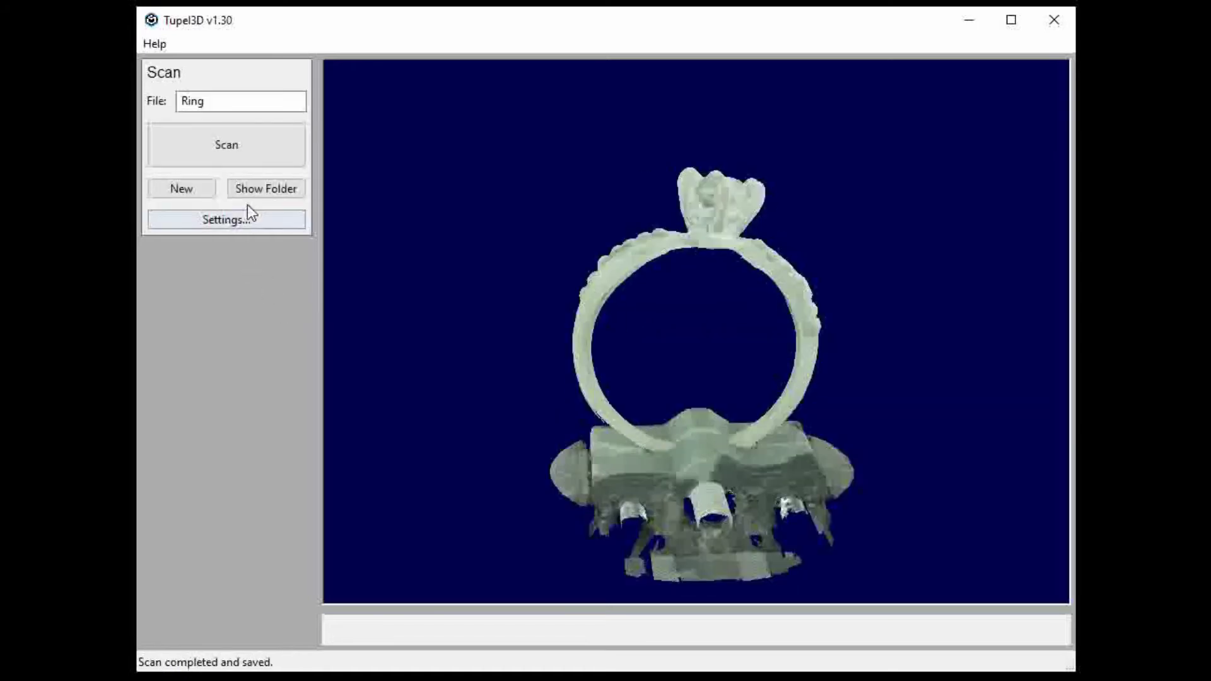
# - Show the export folder and open Ring.ply in MeshLab
pyautogui.click(256, 187)
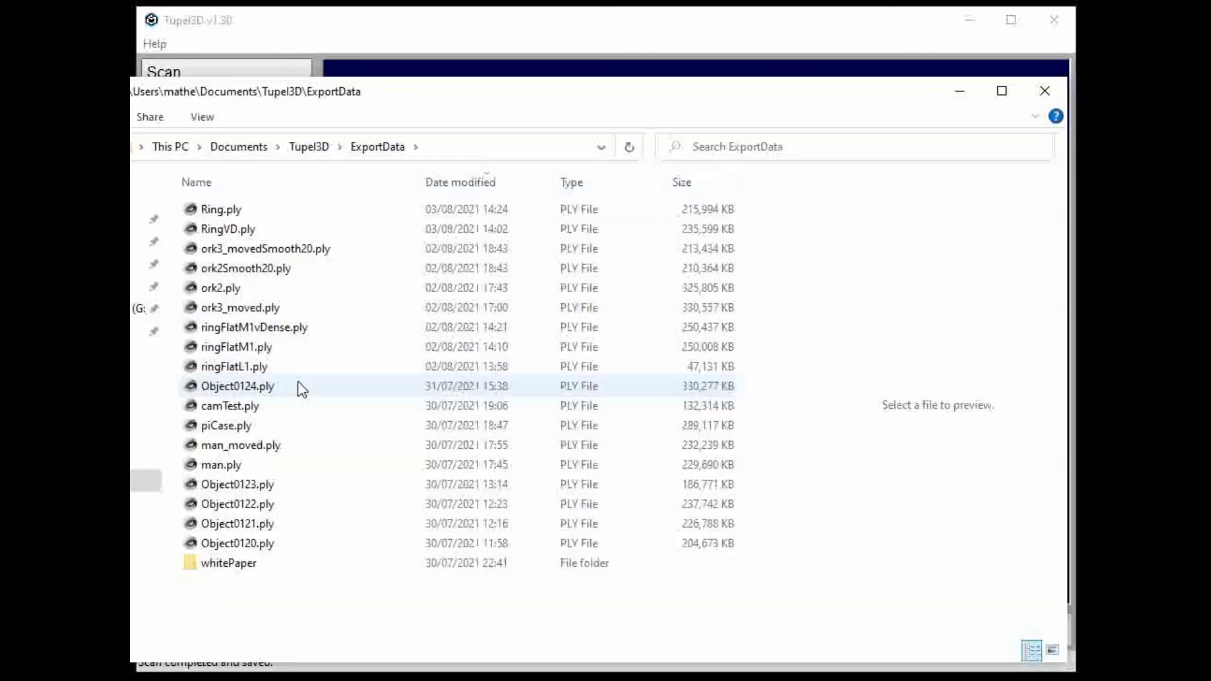
pyautogui.click(205, 211)
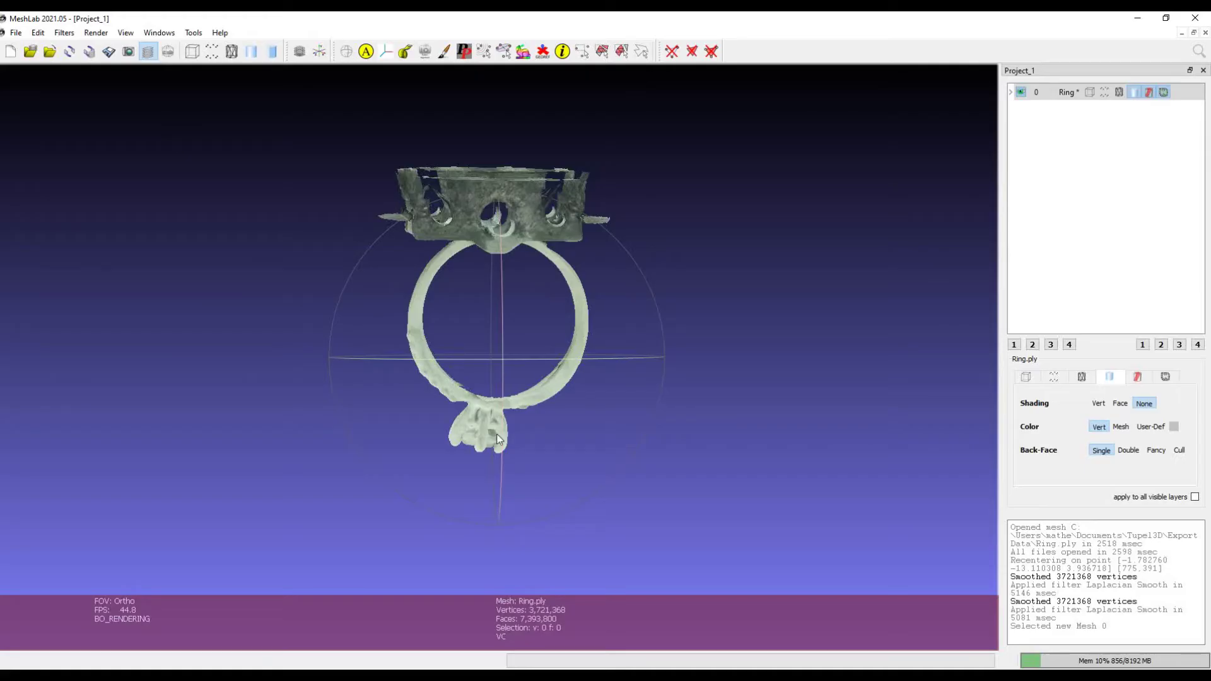
# - Select the vertices of the holder and the lowest part of the ring band, and delete them with their faces
pyautogui.moveTo(498, 440); pyautogui.dragTo(507, 473)
pyautogui.scroll(2, 507, 473)
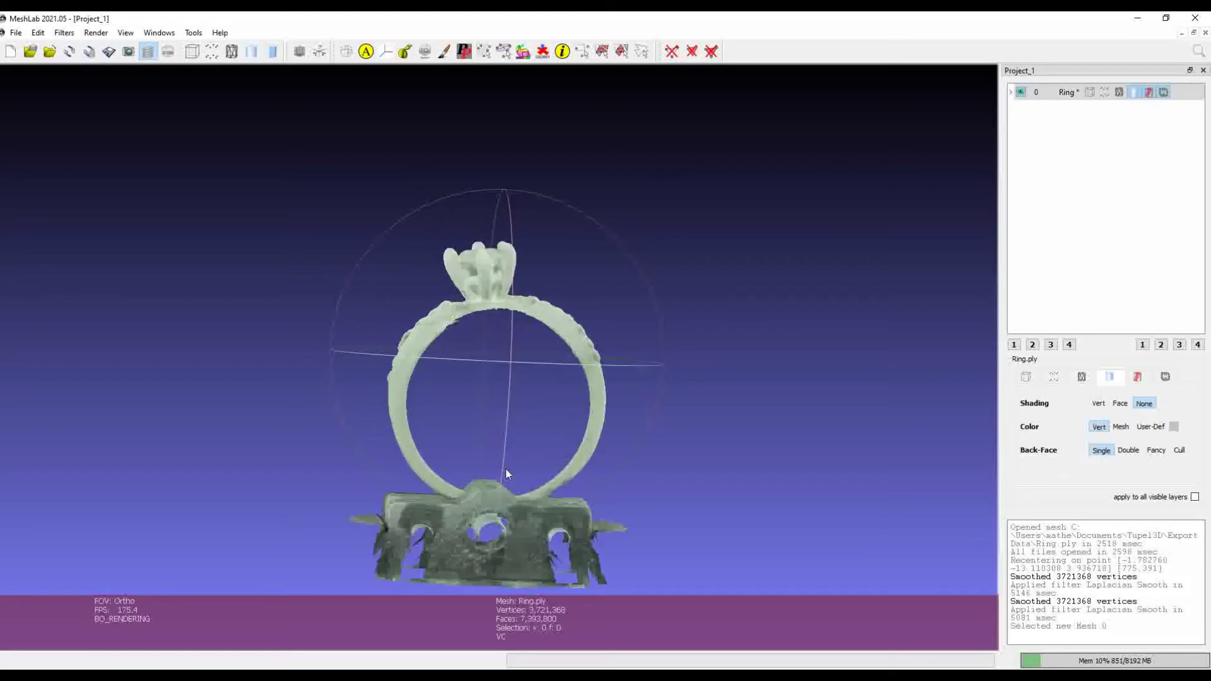
pyautogui.click(581, 52)
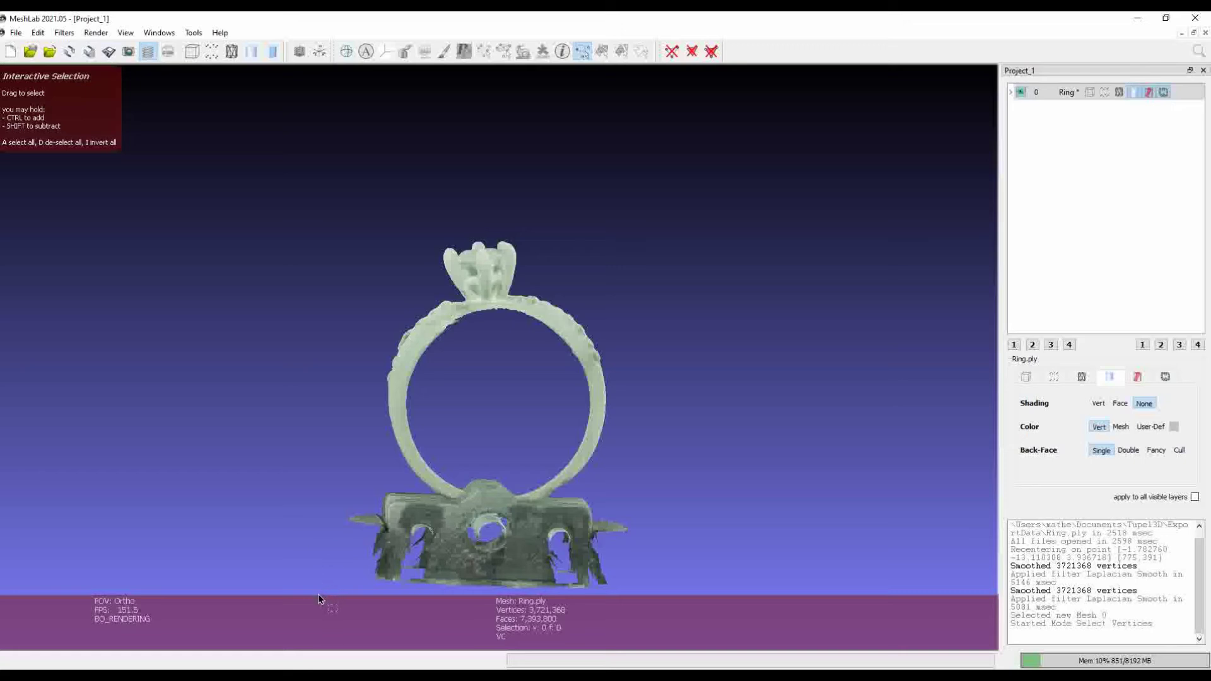
pyautogui.moveTo(319, 594); pyautogui.dragTo(671, 475)
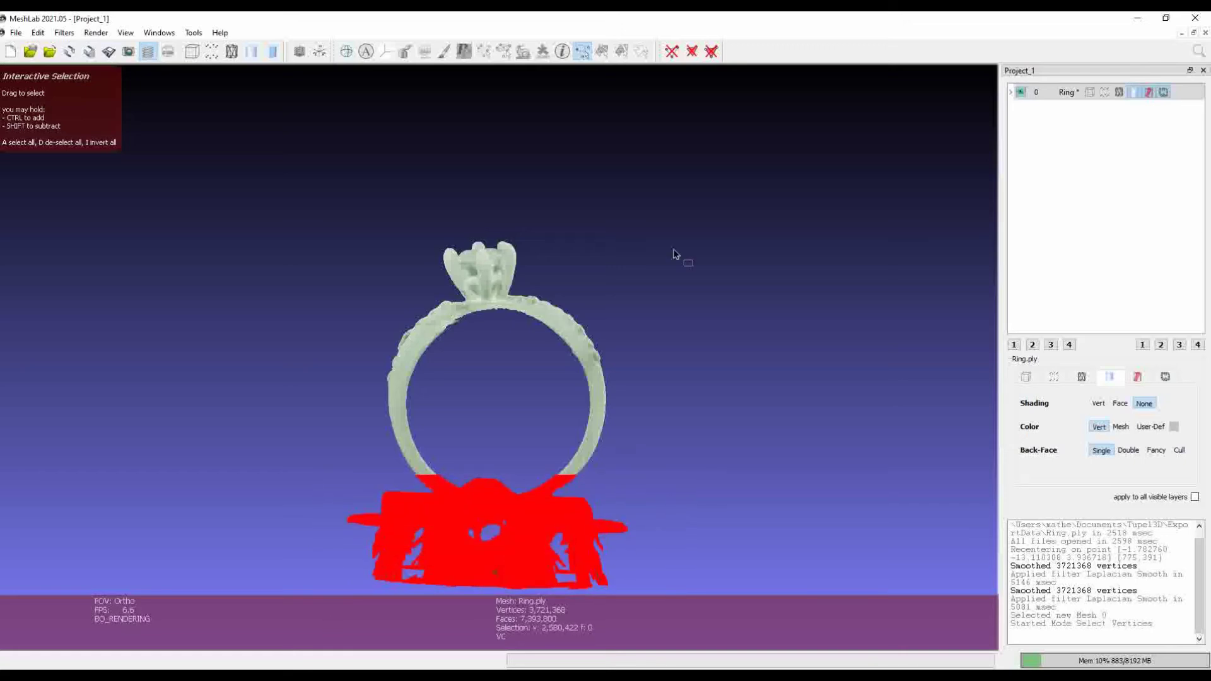
pyautogui.click(690, 53)
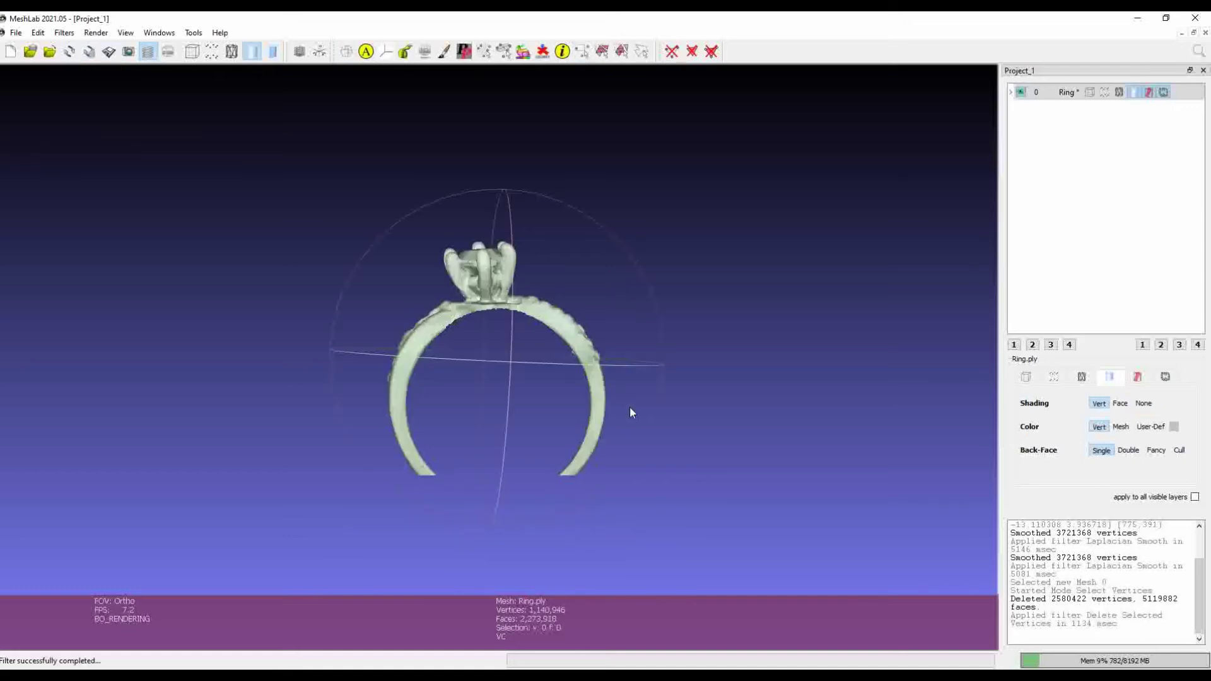
# - Export the cropped ring mesh as RingCropped.ply in the ExportData folder, in Stanford Polygon format
pyautogui.moveTo(631, 413); pyautogui.dragTo(625, 338)
pyautogui.click(16, 32)
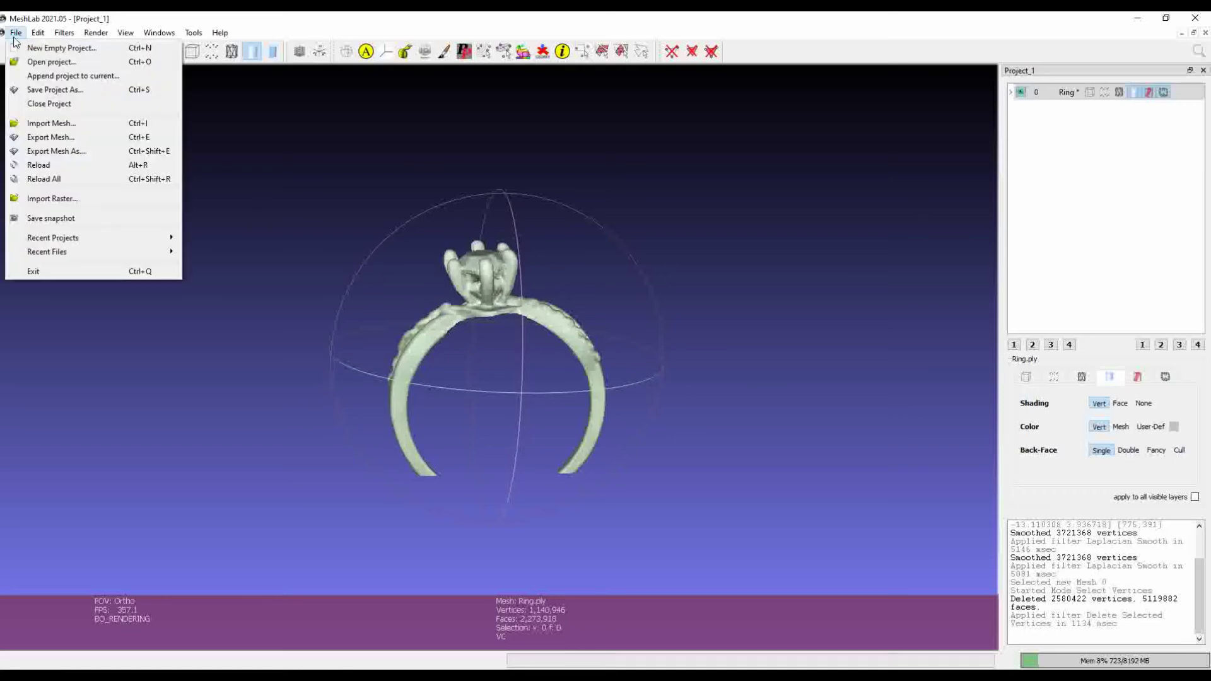
pyautogui.click(38, 149)
pyautogui.click(465, 446)
pyautogui.write('Cropped.ply')
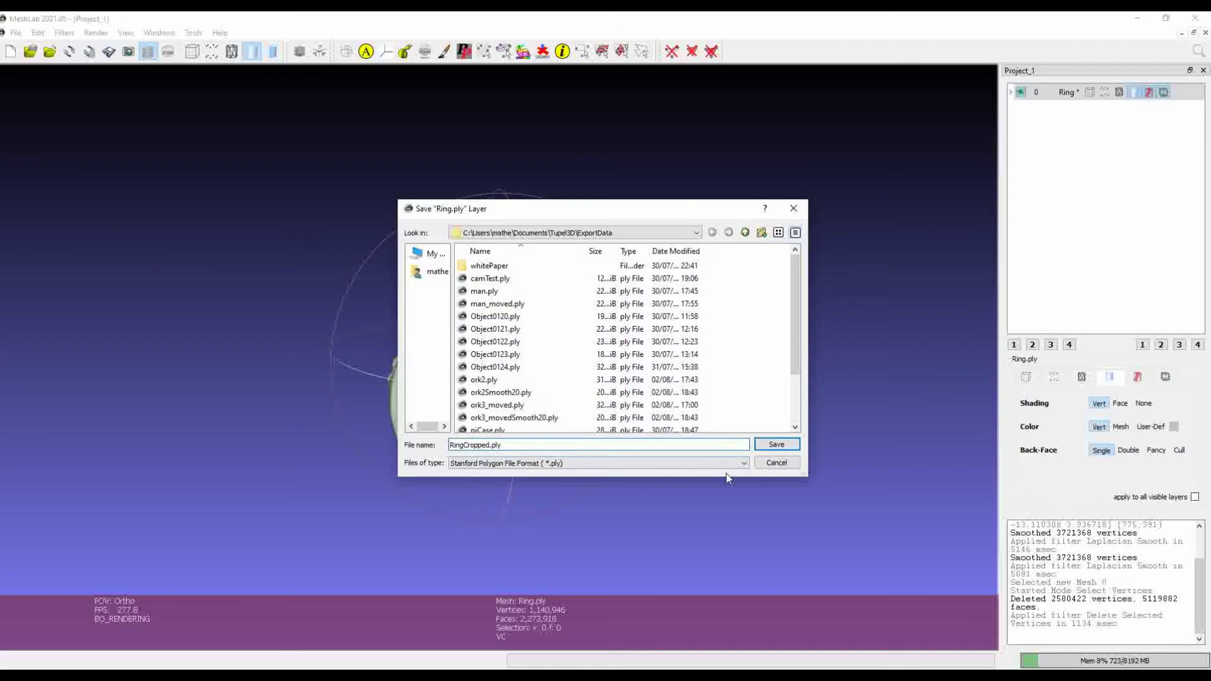
pyautogui.click(786, 445)
pyautogui.click(748, 427)
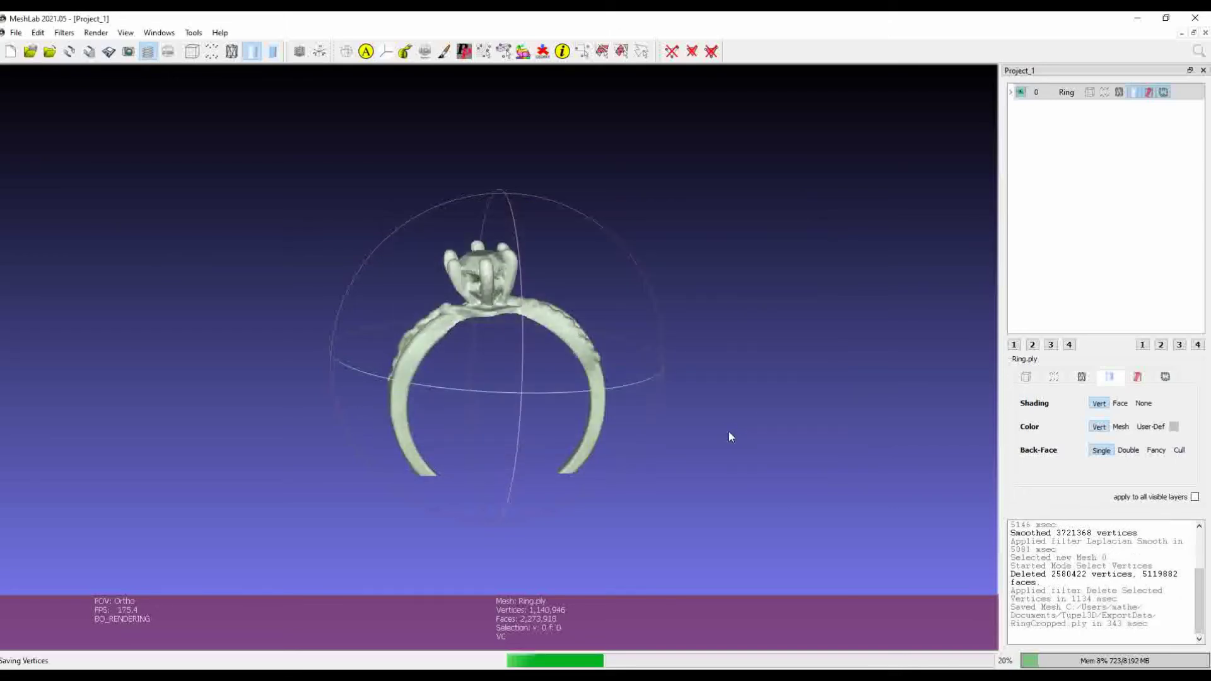